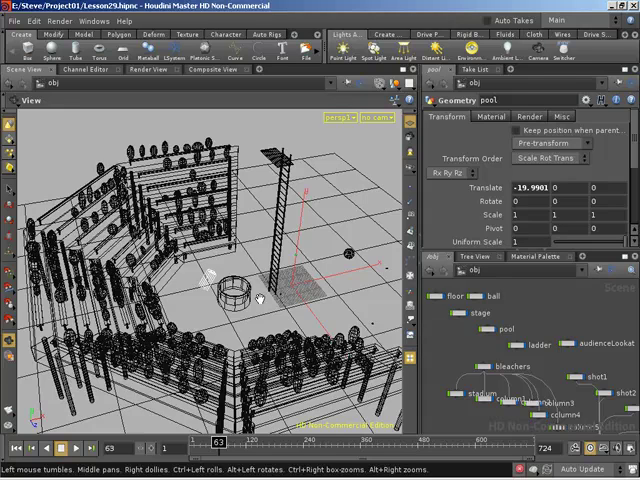
Step: Dive into the pool object's inner node network and maximise the network editor with Ctrl+B
double_click(488, 330)
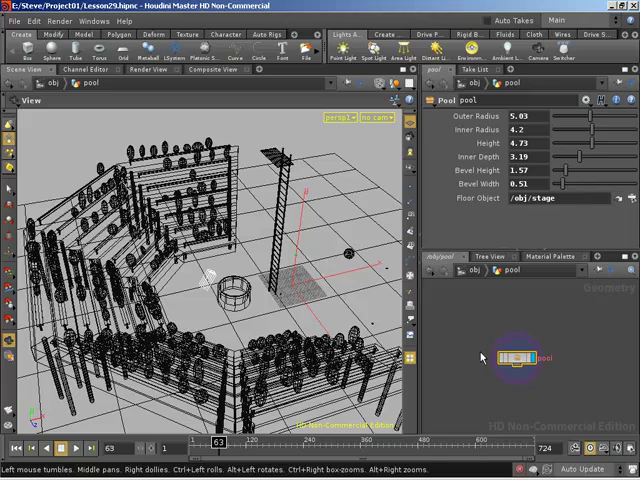
double_click(515, 360)
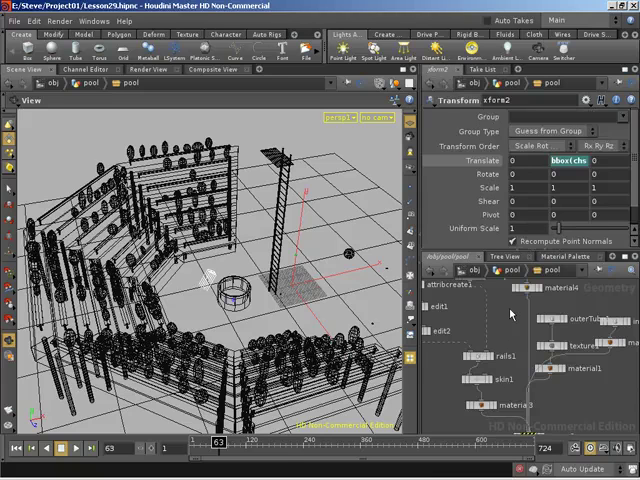
key(ctrl+b)
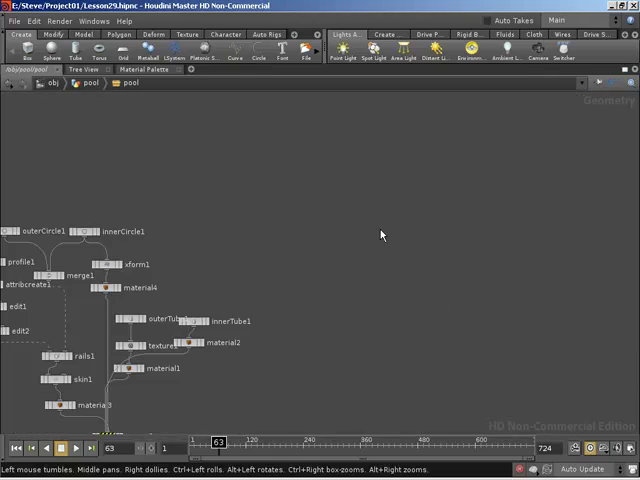
Step: Frame the whole network and select material3, material1, material2 and material4 together
key(h)
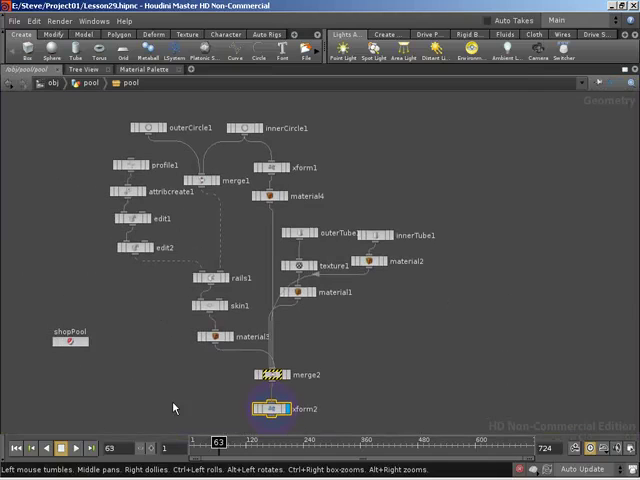
click(217, 340)
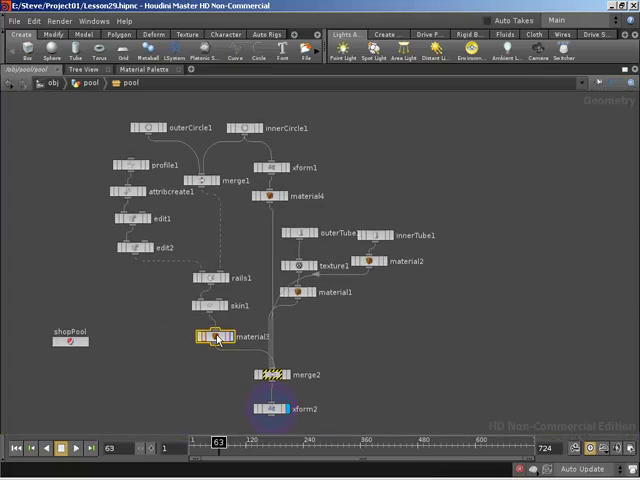
shift+click(300, 293)
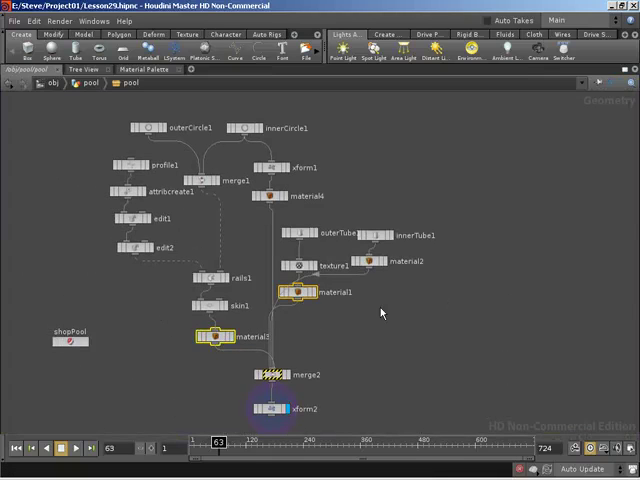
shift+click(372, 264)
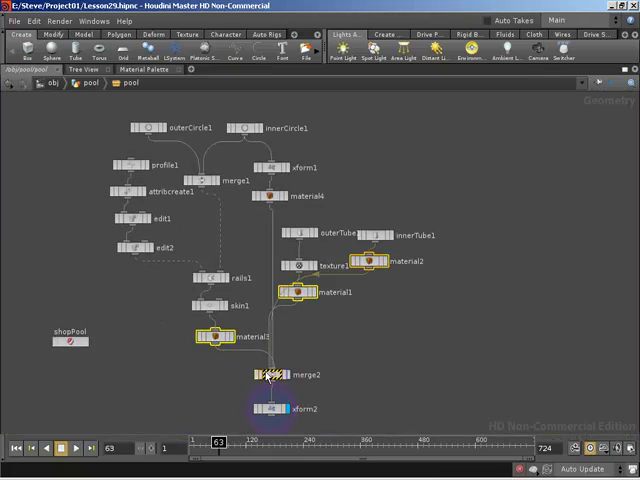
shift+click(272, 197)
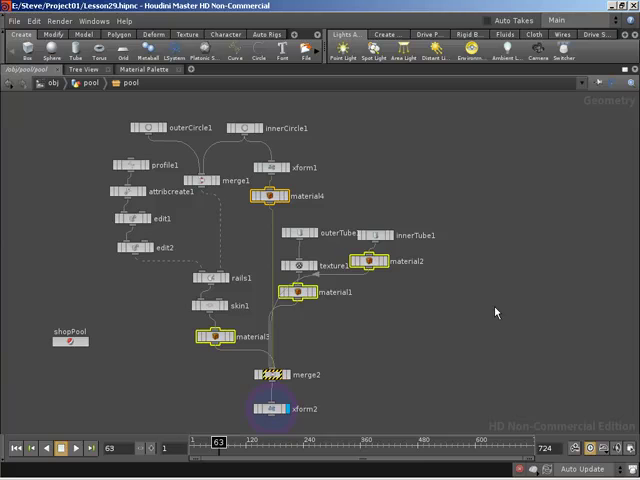
Step: Give the four selected material nodes the bright yellow swatch from the node colour palette
key(c)
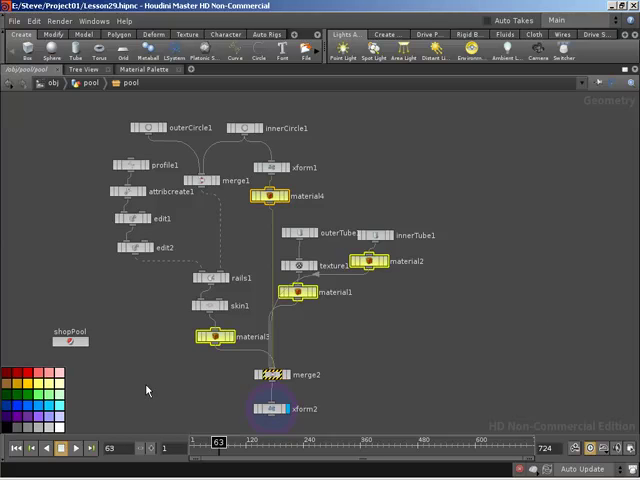
key(c)
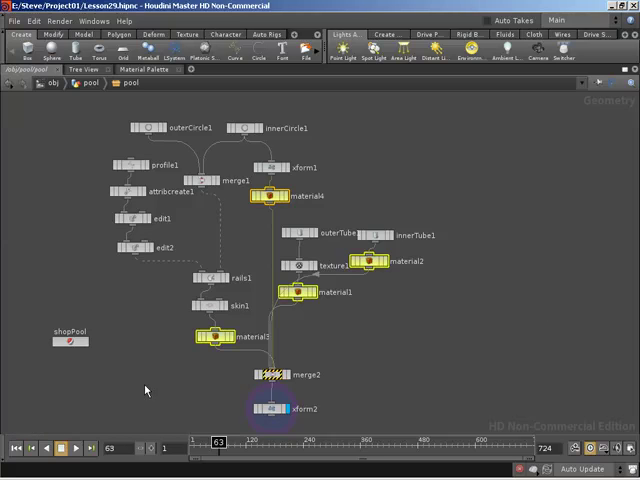